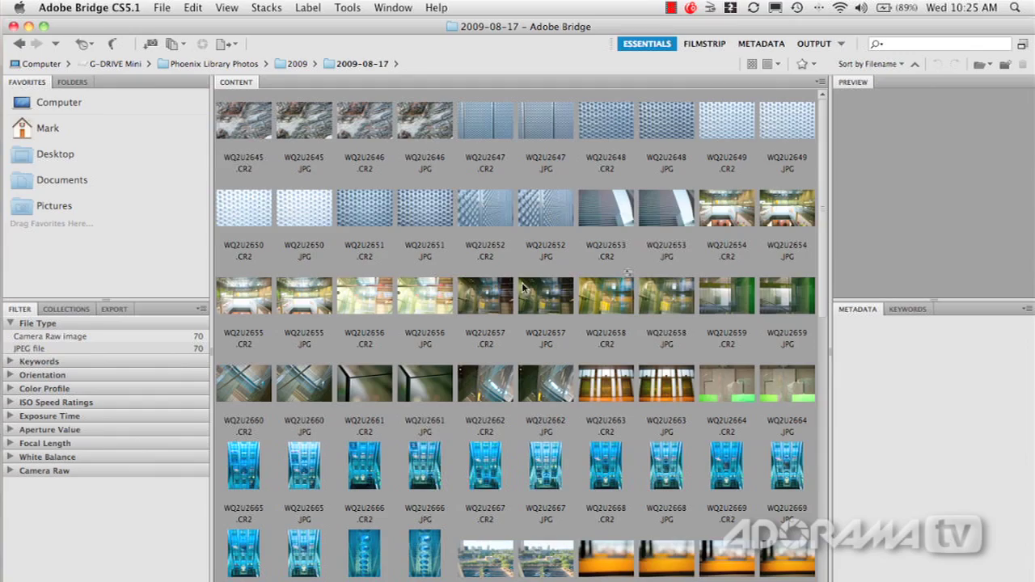
Preview WQ2U2657.CR2 in Bridge and switch to the Filmstrip workspace.
click(480, 304)
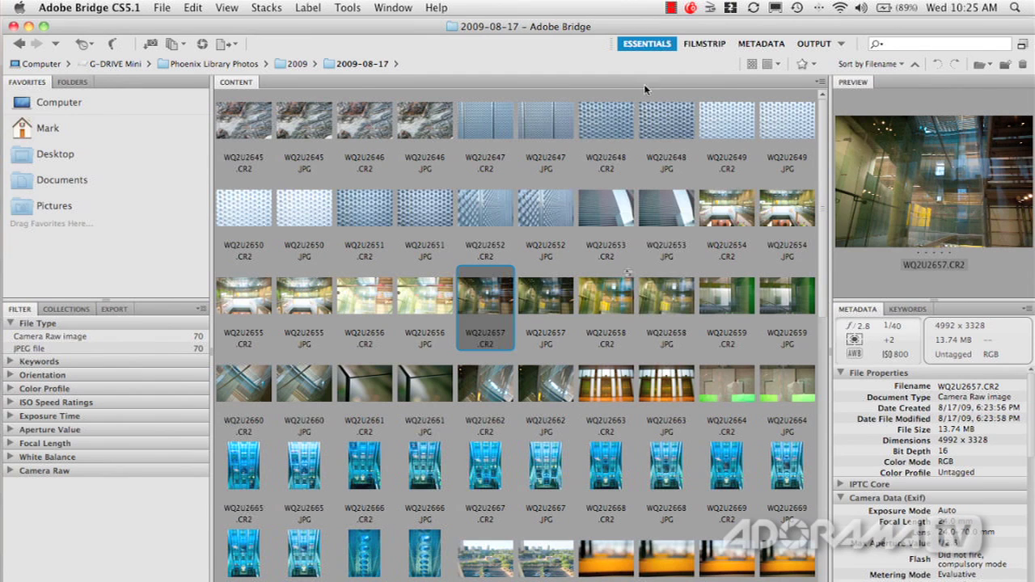
click(700, 45)
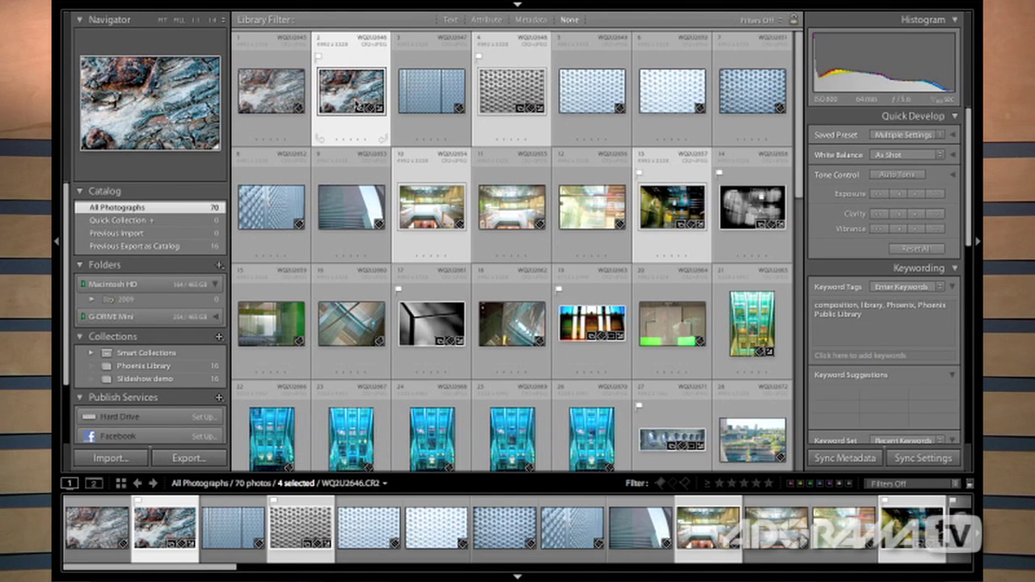
Show the active photo in Loupe view, then the four selected photos in Survey view.
key(e)
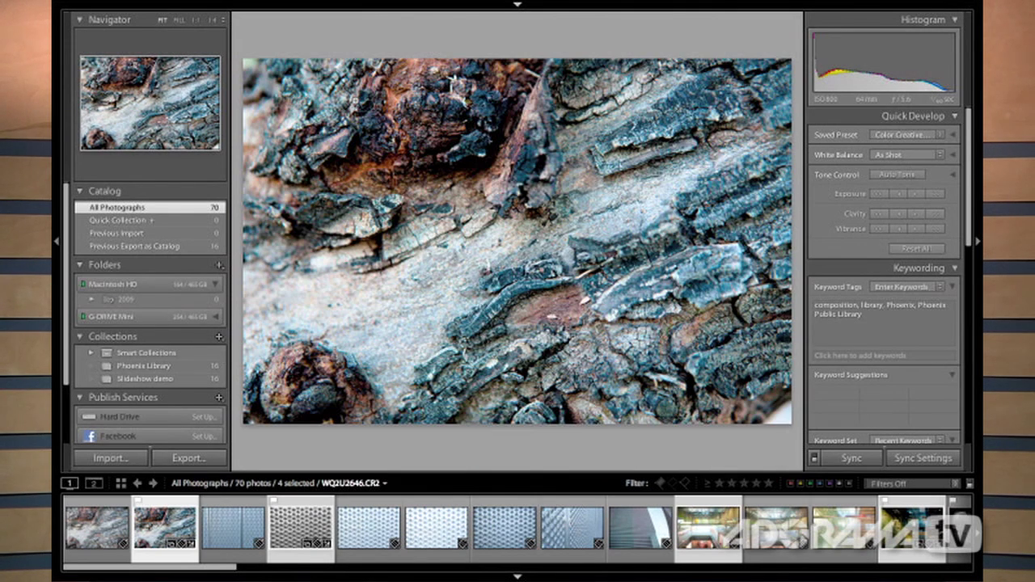
key(n)
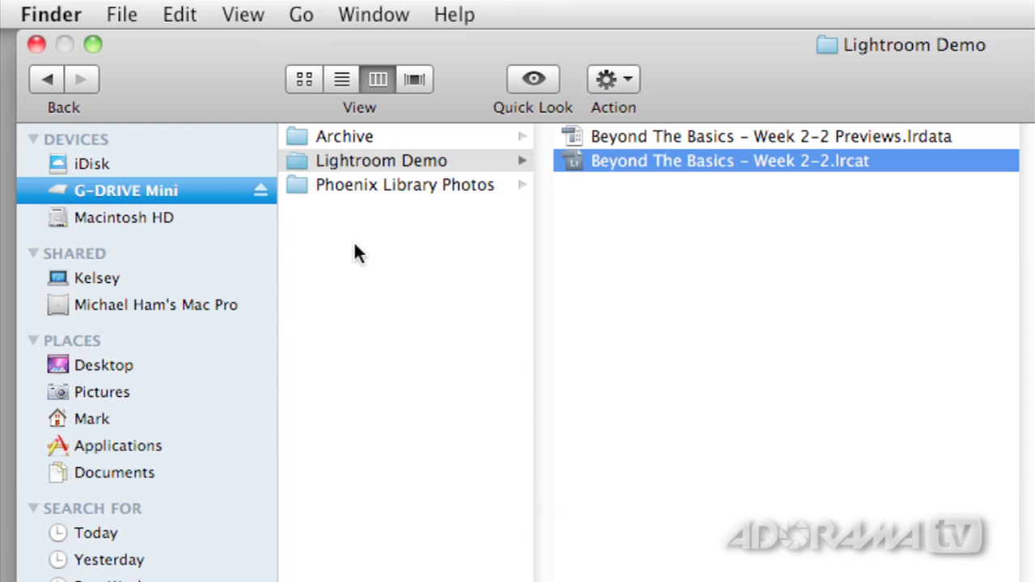
Browse from Lightroom Demo into Phoenix Library Photos > 2009 > 2009-08-17 in Finder.
click(345, 164)
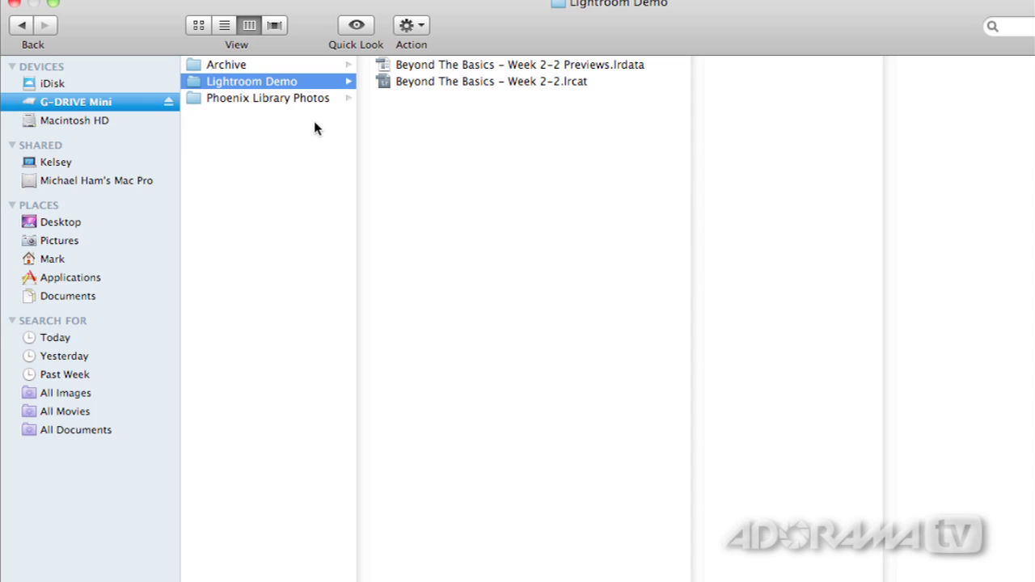
click(269, 100)
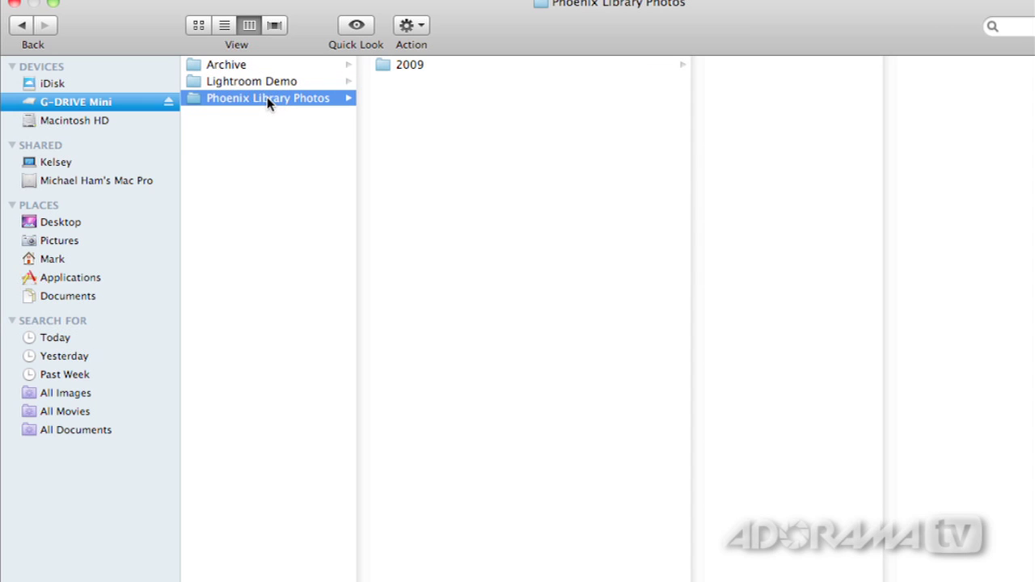
click(382, 65)
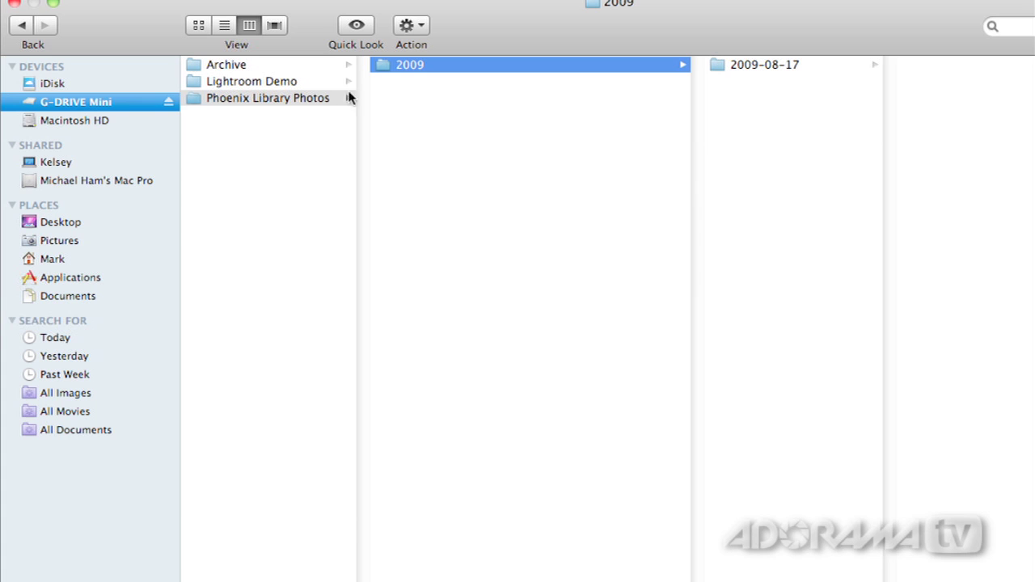
click(722, 72)
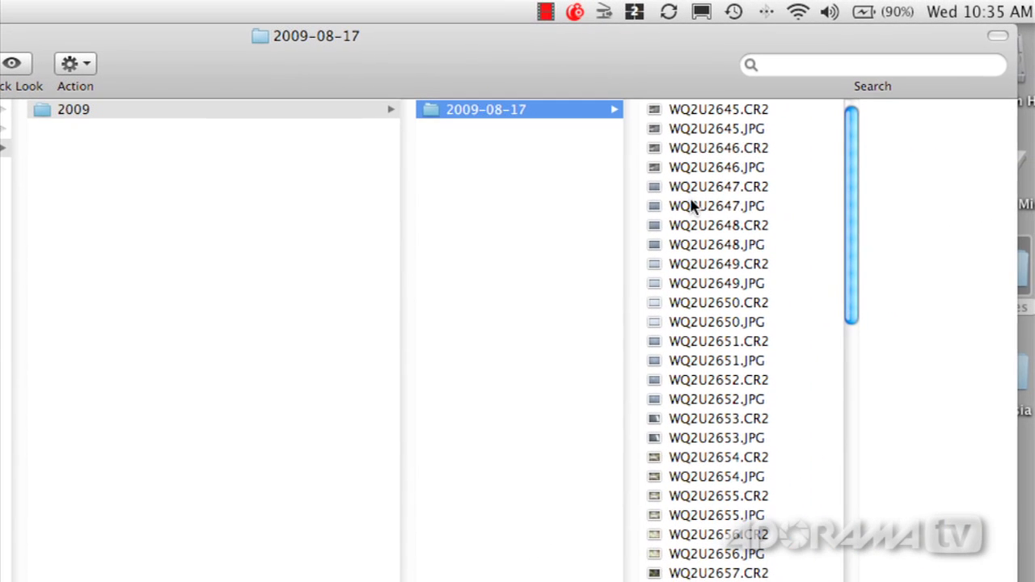
Preview WQ2U2647.JPG, then open the Beyond The Basics - Week 2-2 catalog from Lightroom Demo.
click(691, 206)
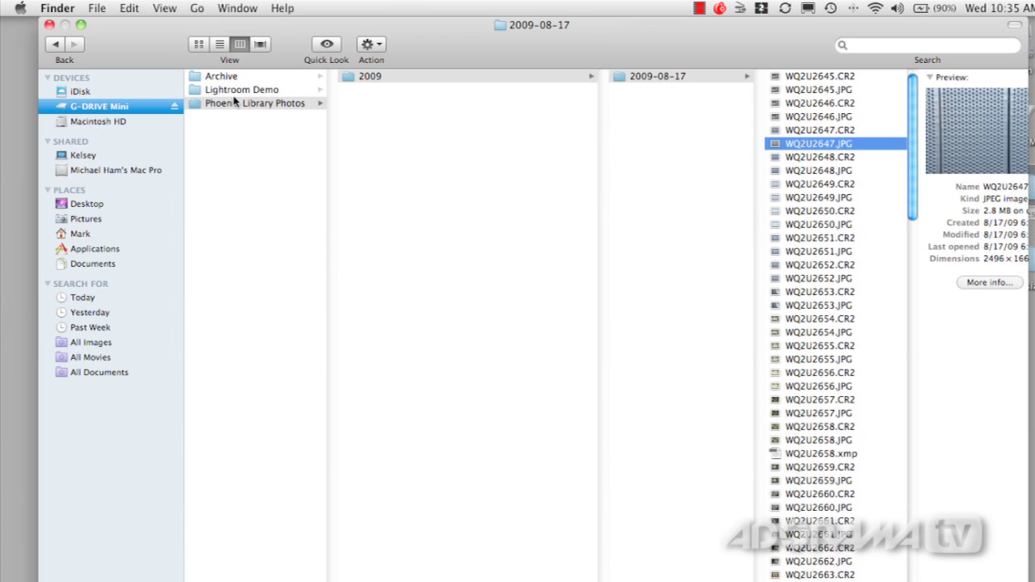
click(236, 90)
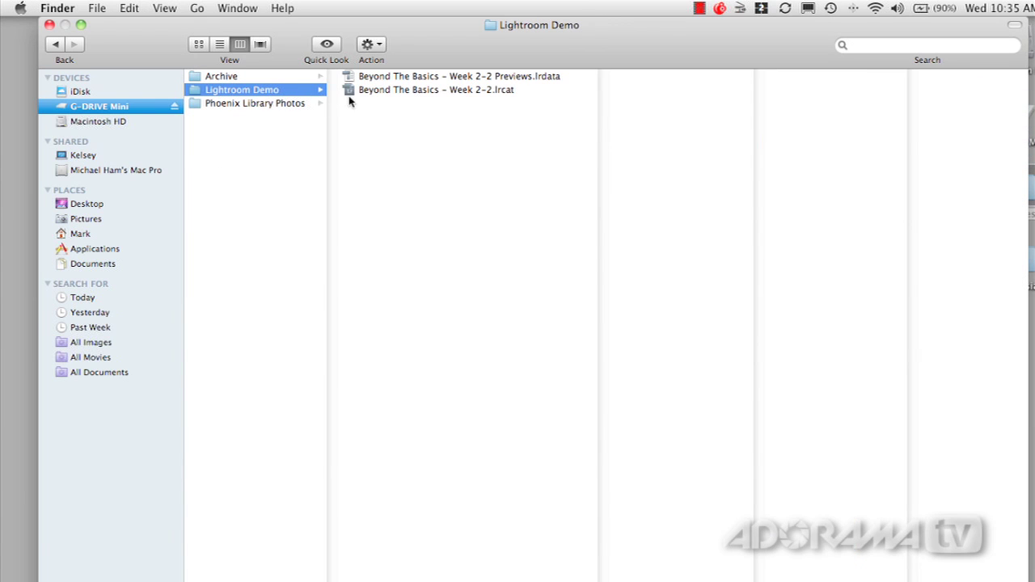
double_click(352, 94)
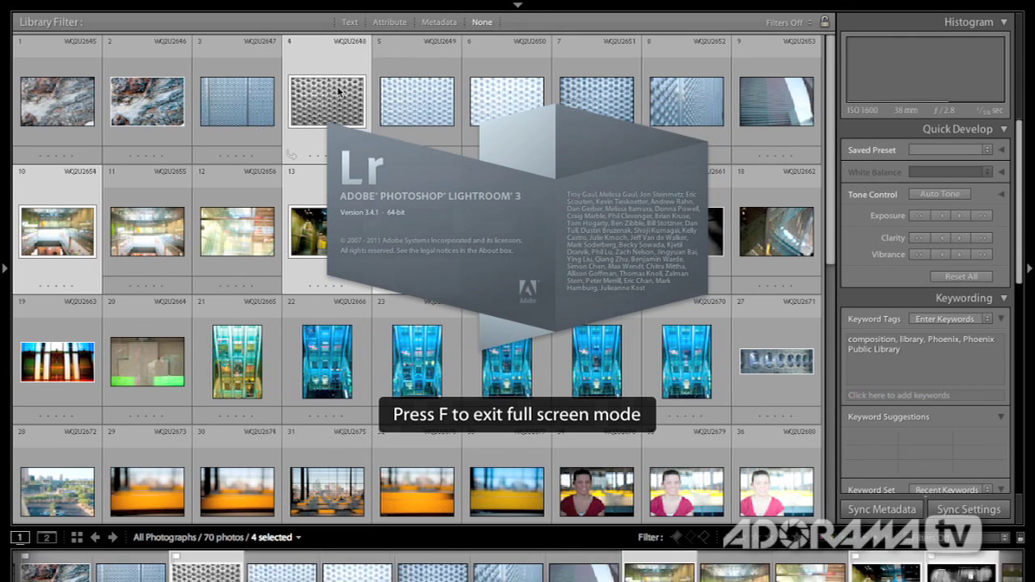
View photo WQ2U2657 full size in Loupe, then return to the thumbnail grid.
scroll(241, 163, down, 2)
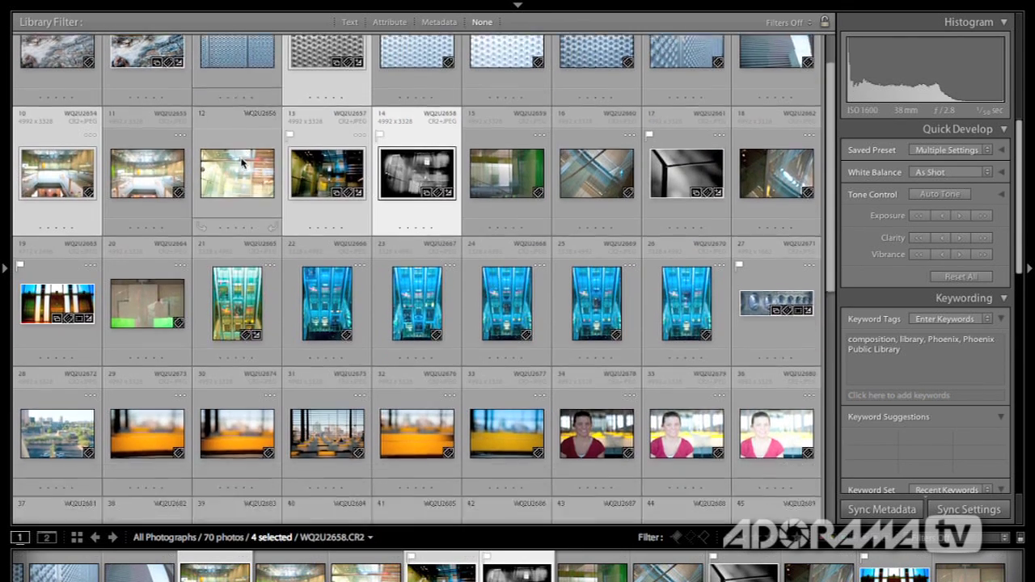
scroll(241, 162, down, 5)
scroll(241, 163, up, 8)
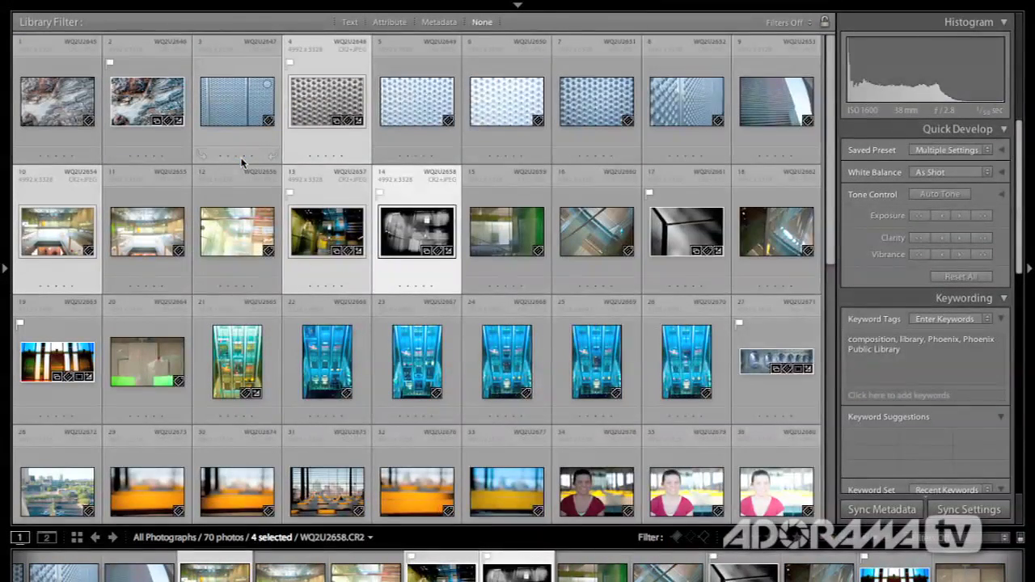
double_click(323, 228)
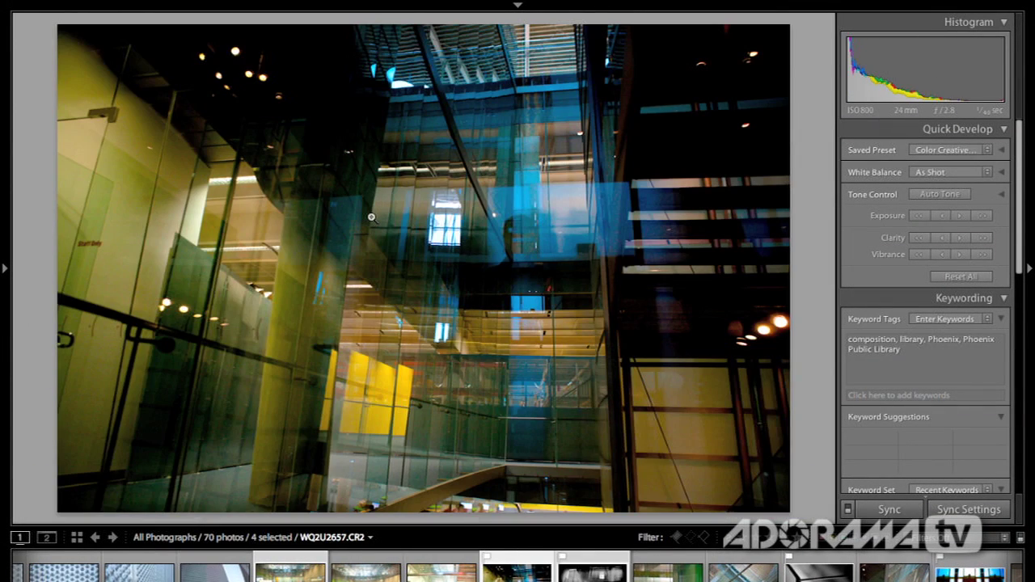
double_click(371, 217)
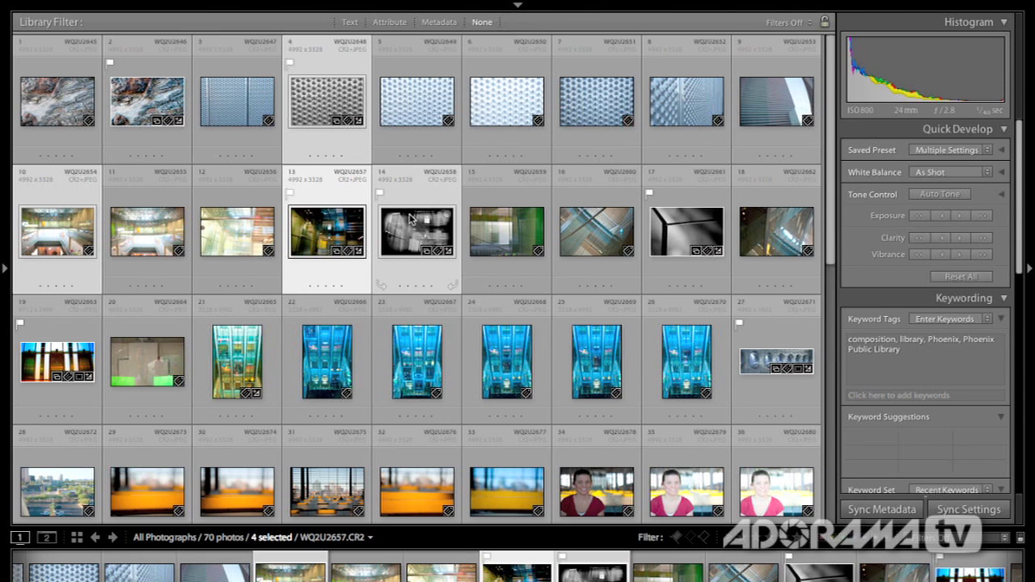
Select WQ2U2656, then WQ2U2658, and reveal the module picker along the top edge.
click(238, 235)
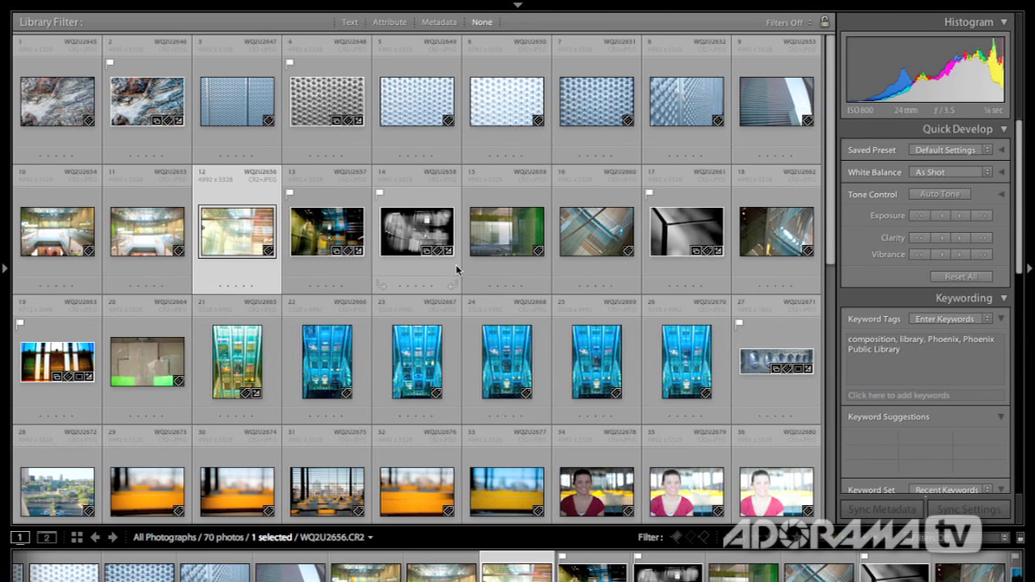
scroll(457, 270, down, 3)
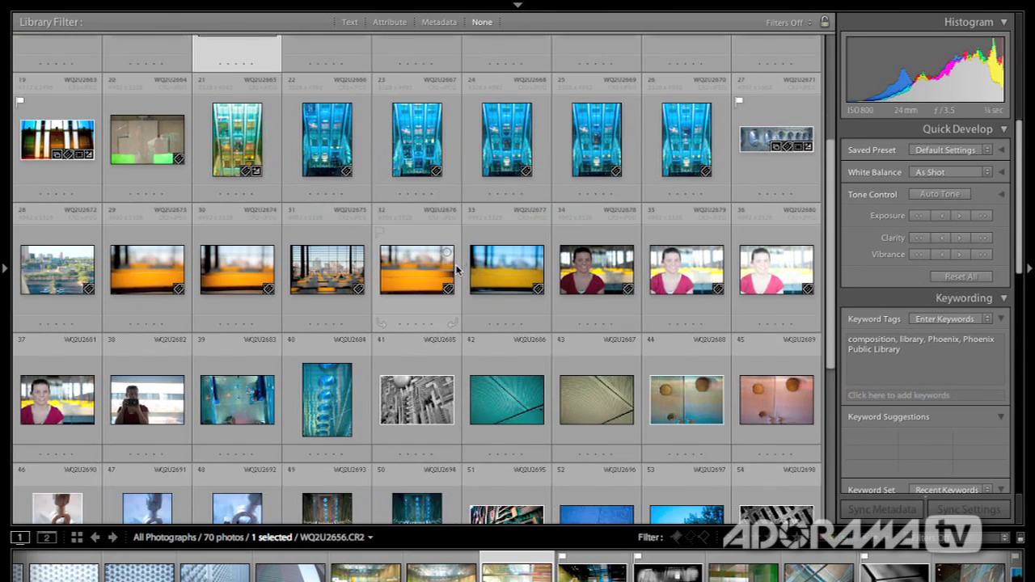
scroll(471, 268, up, 1)
scroll(471, 267, up, 3)
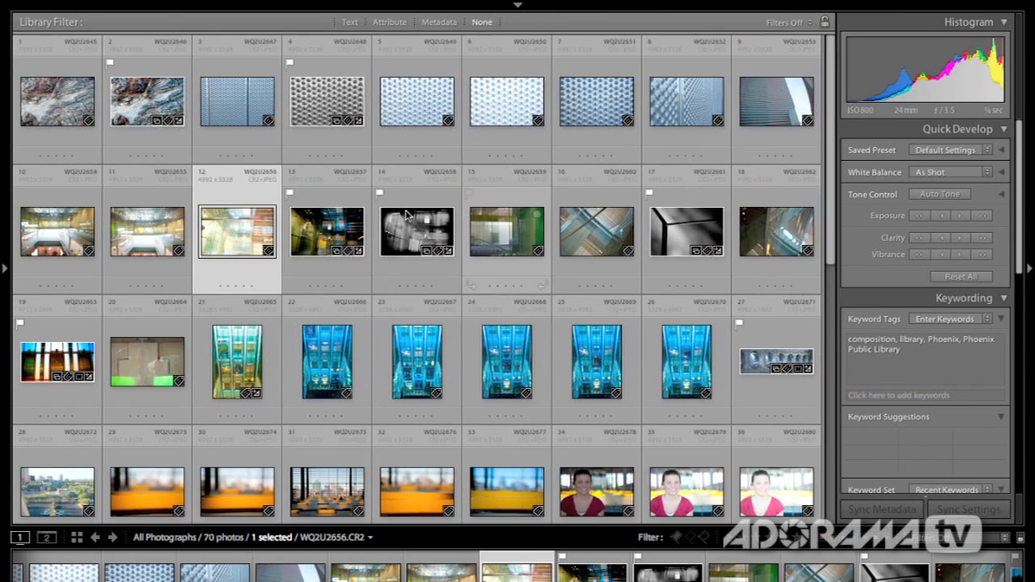
click(396, 221)
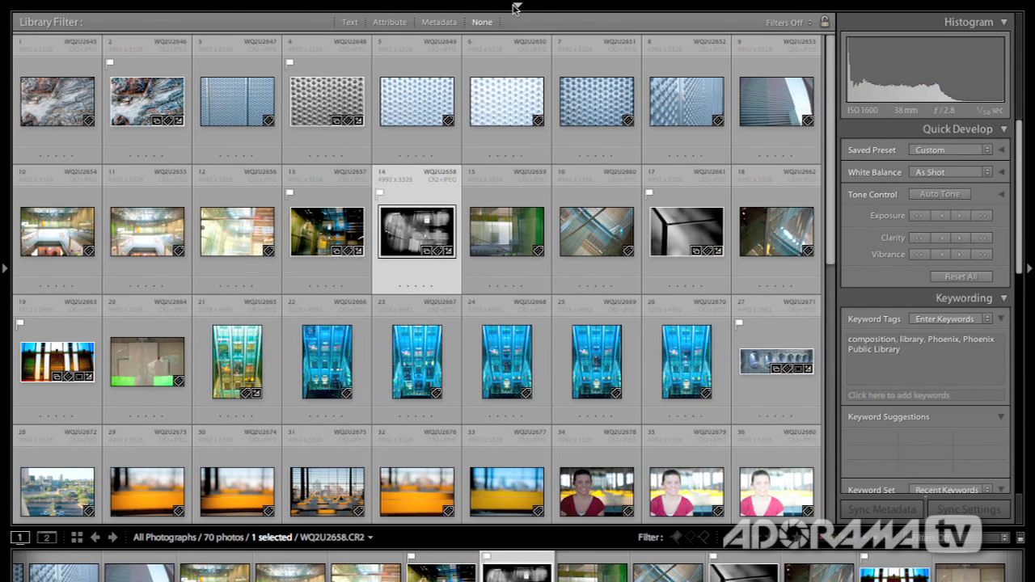
mouse_move(515, 9)
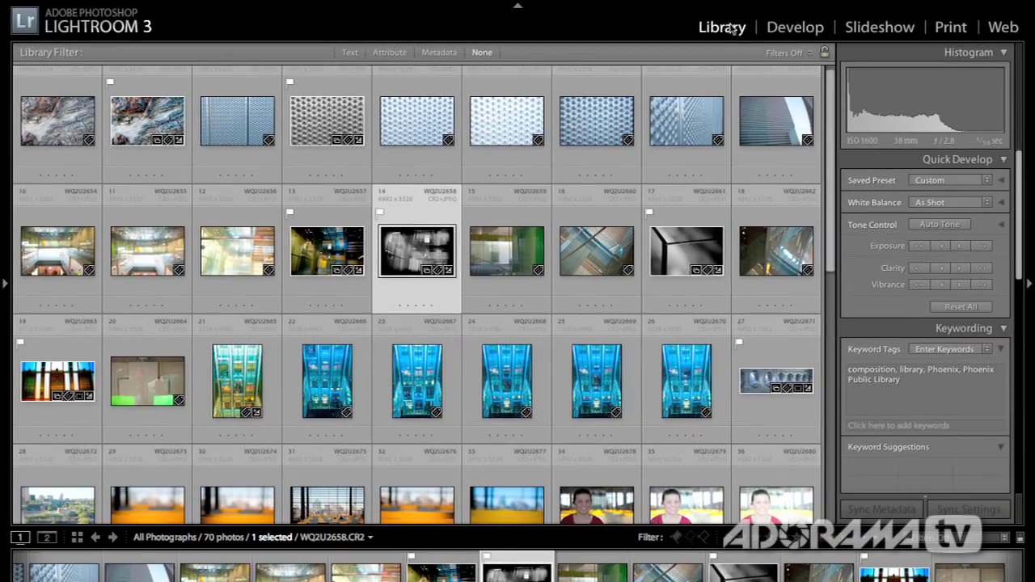
Switch WQ2U2658.CR2's Metadata panel preset to EXIF and IPTC and scroll through the fields.
scroll(906, 354, down, 3)
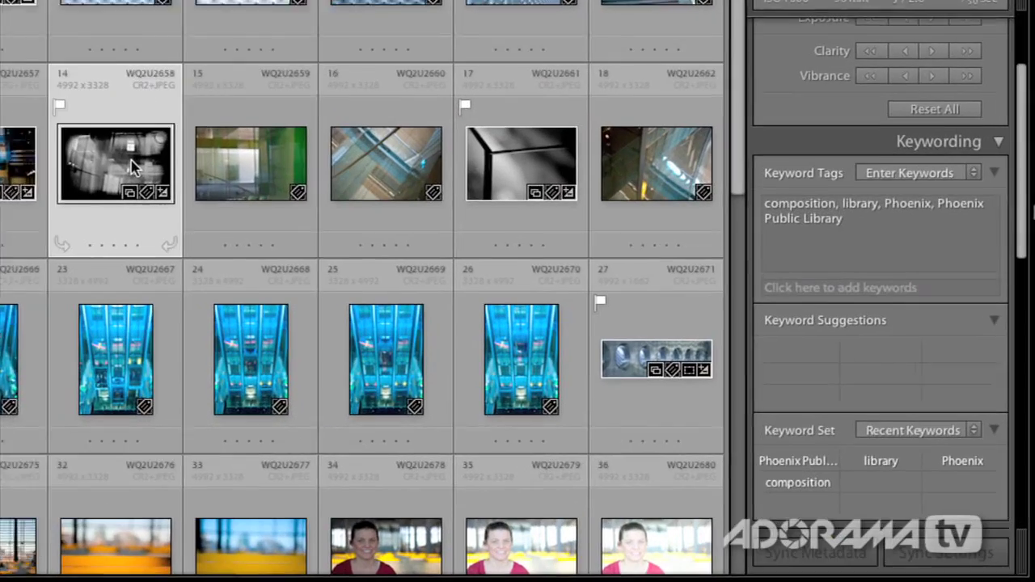
scroll(848, 224, down, 8)
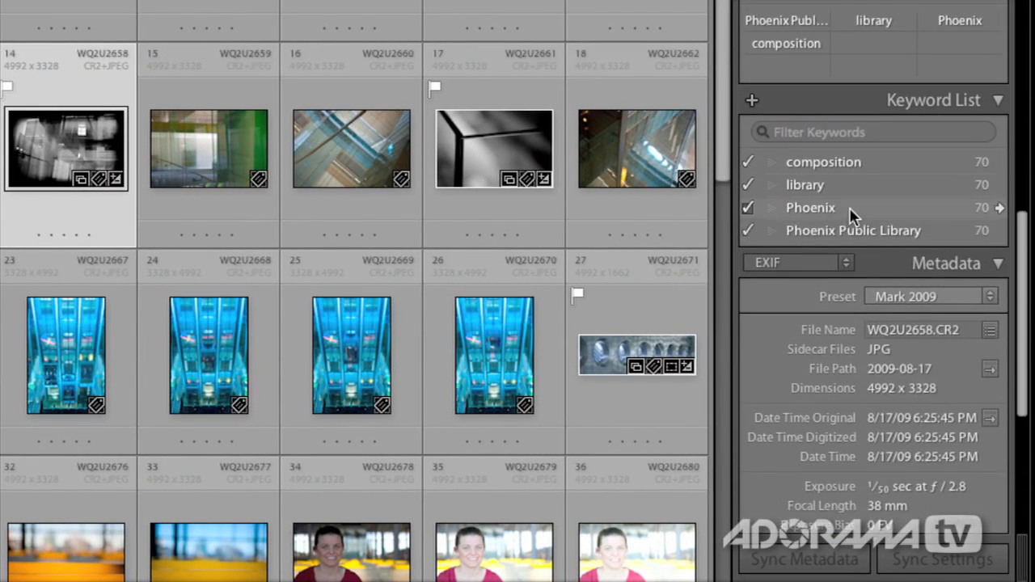
scroll(848, 210, down, 10)
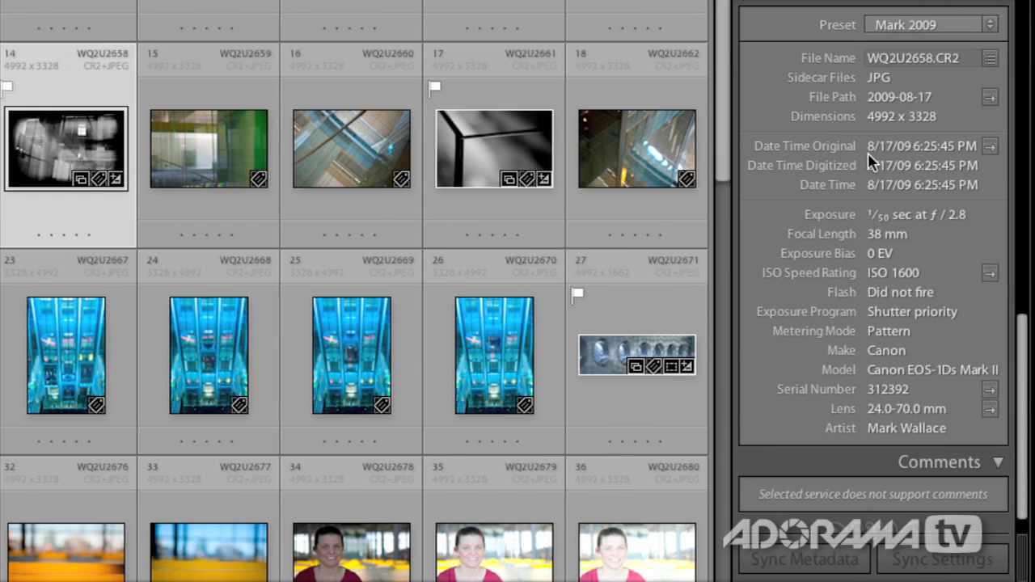
scroll(851, 259, down, 1)
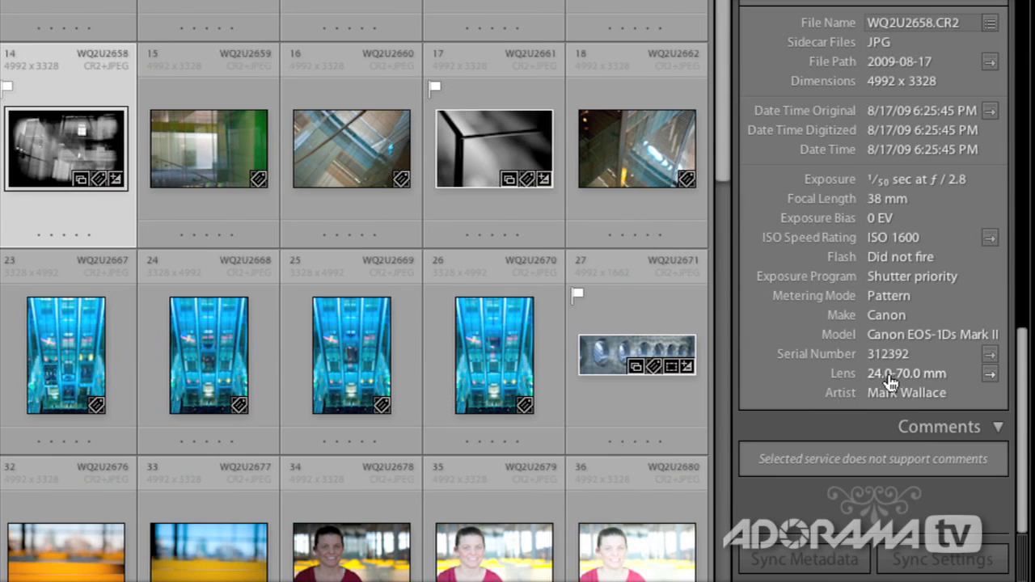
scroll(853, 225, up, 4)
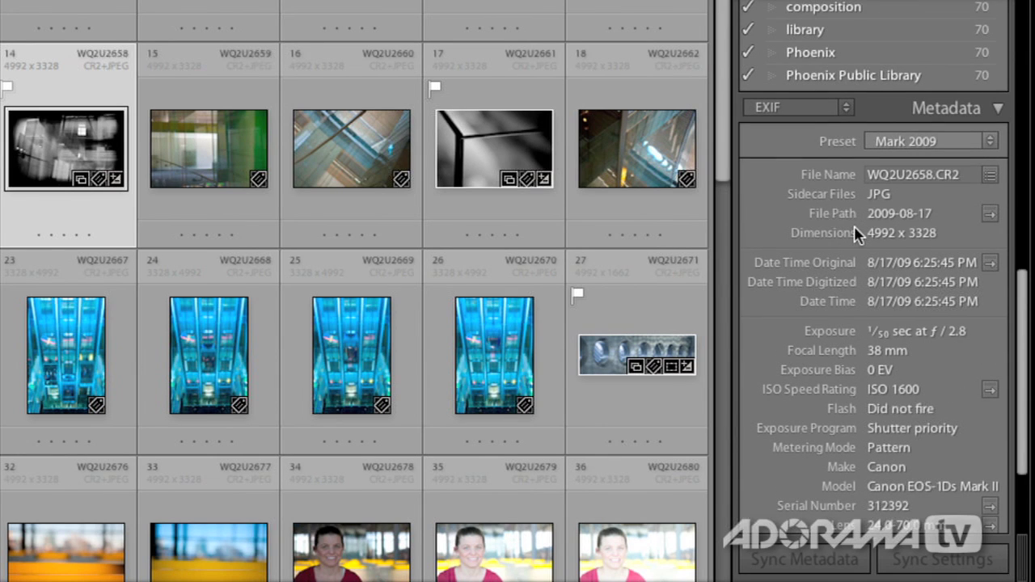
click(845, 107)
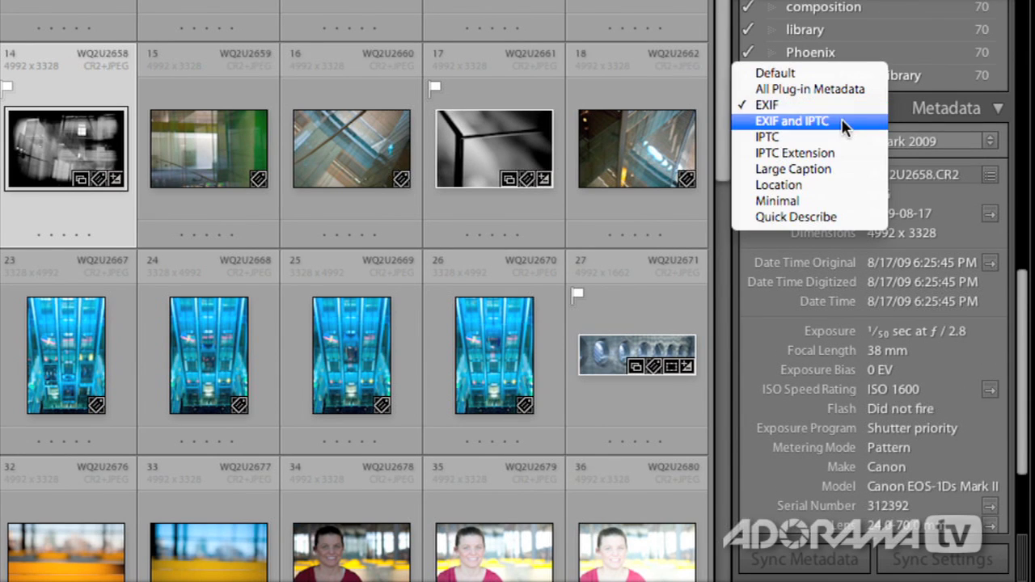
click(840, 118)
scroll(862, 327, down, 15)
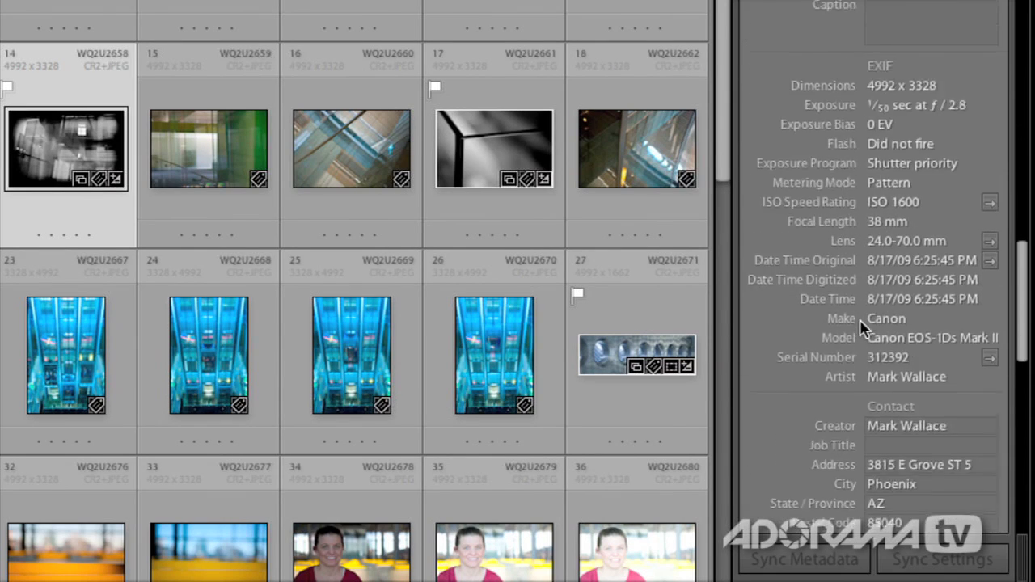
scroll(863, 329, down, 1)
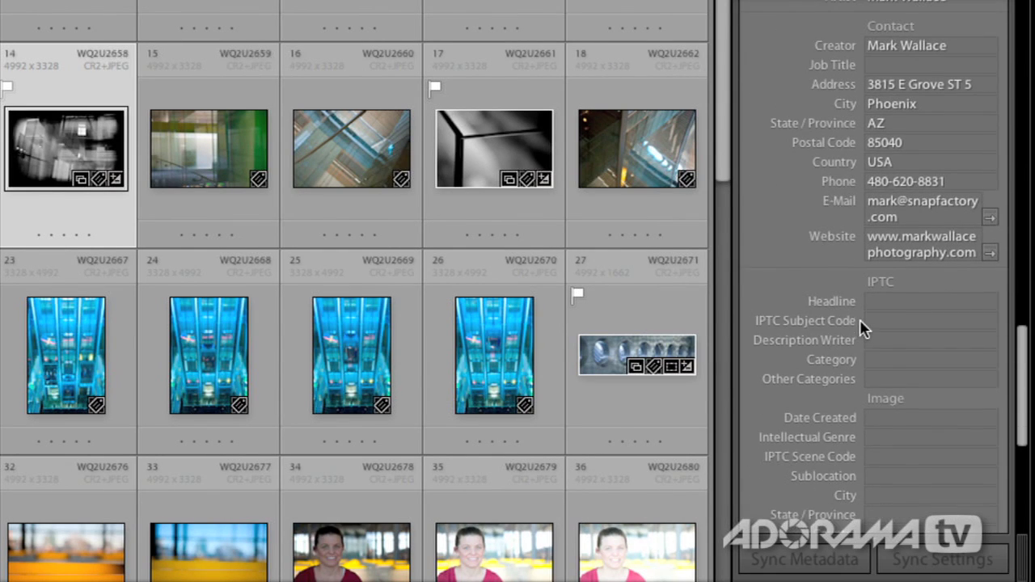
scroll(861, 327, up, 8)
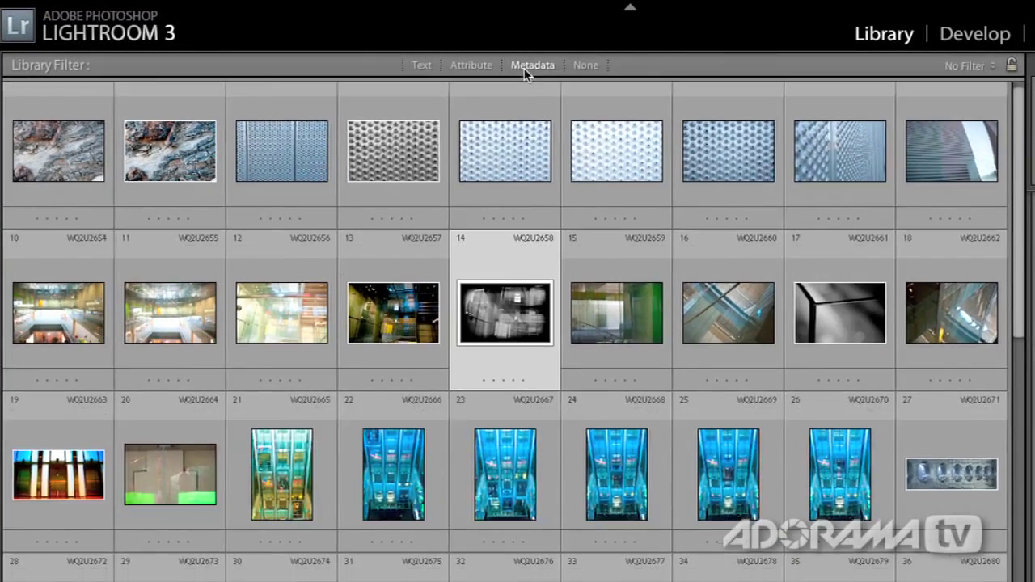
Show the Metadata filter bar and open the Date column's field menu.
click(524, 68)
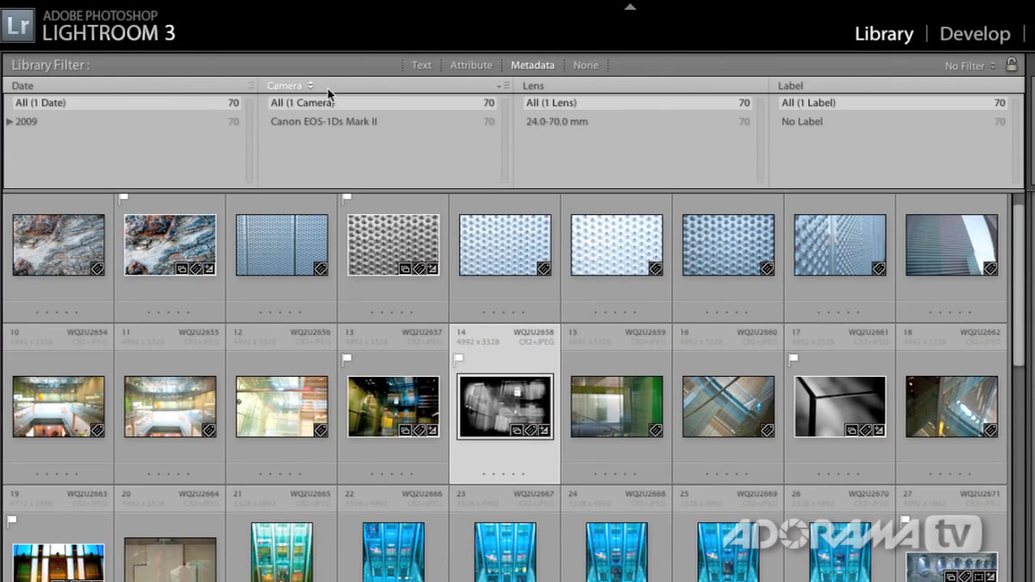
click(38, 89)
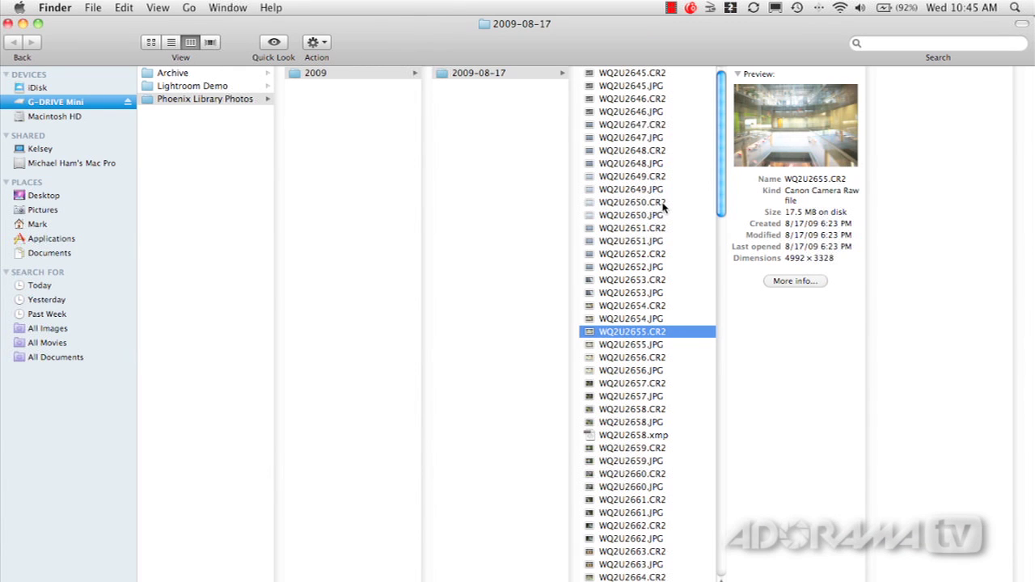
Set WQ2U2655.CR2 to Temperature 5400 and Exposure -1.00 in Camera Raw, then open it in Photoshop.
double_click(588, 330)
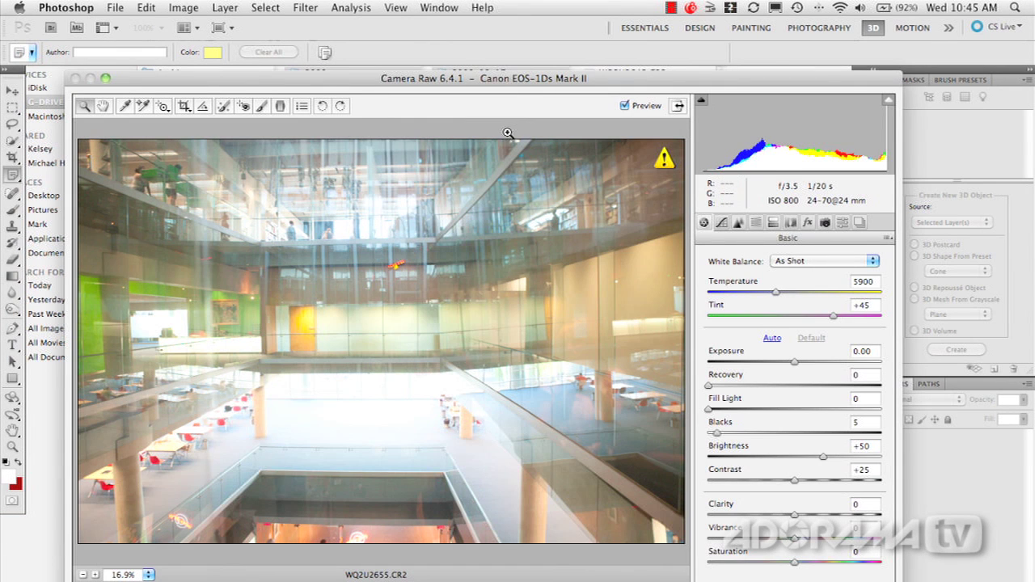
drag(526, 78, 522, 71)
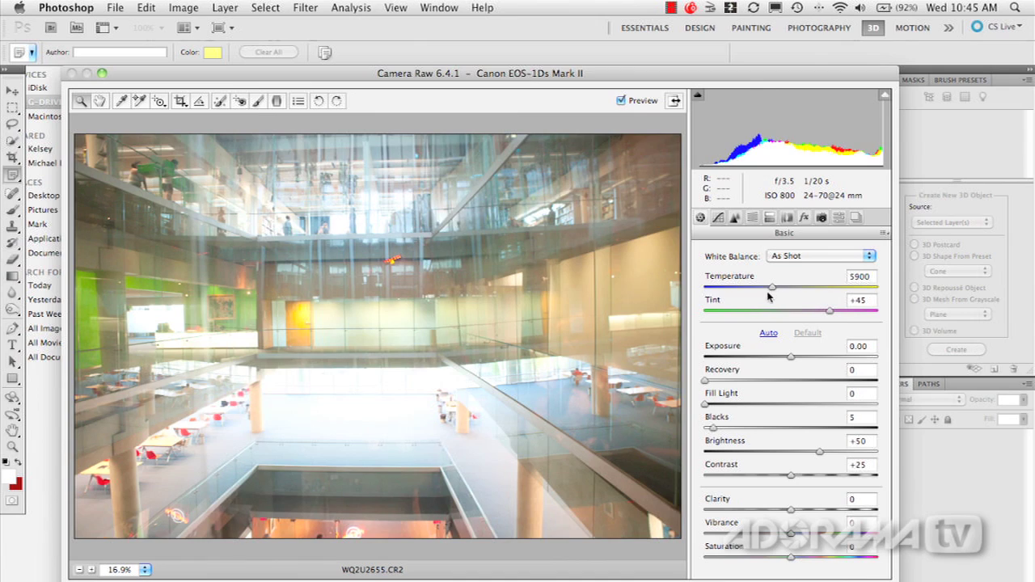
drag(770, 287, 762, 287)
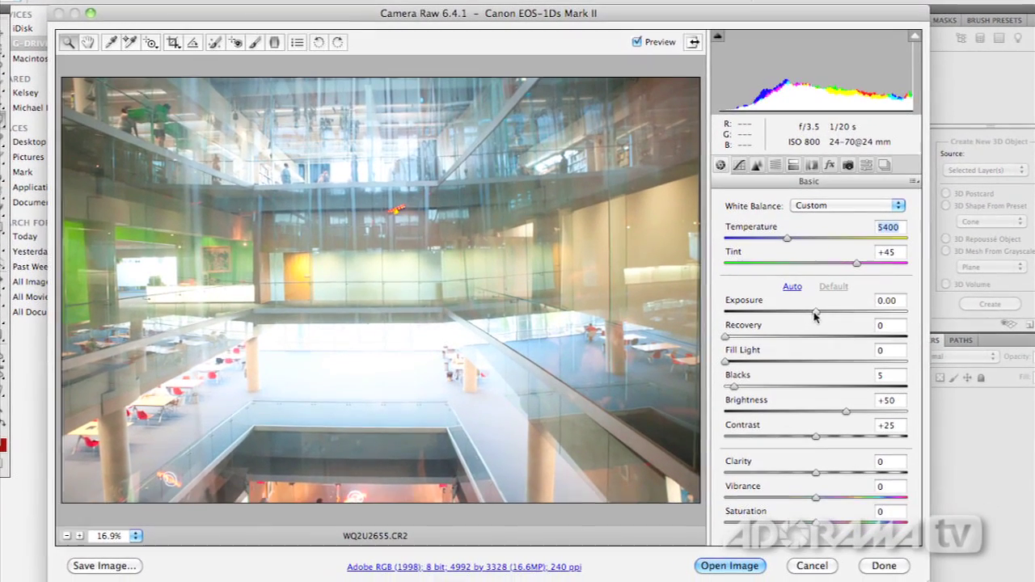
drag(791, 356, 768, 361)
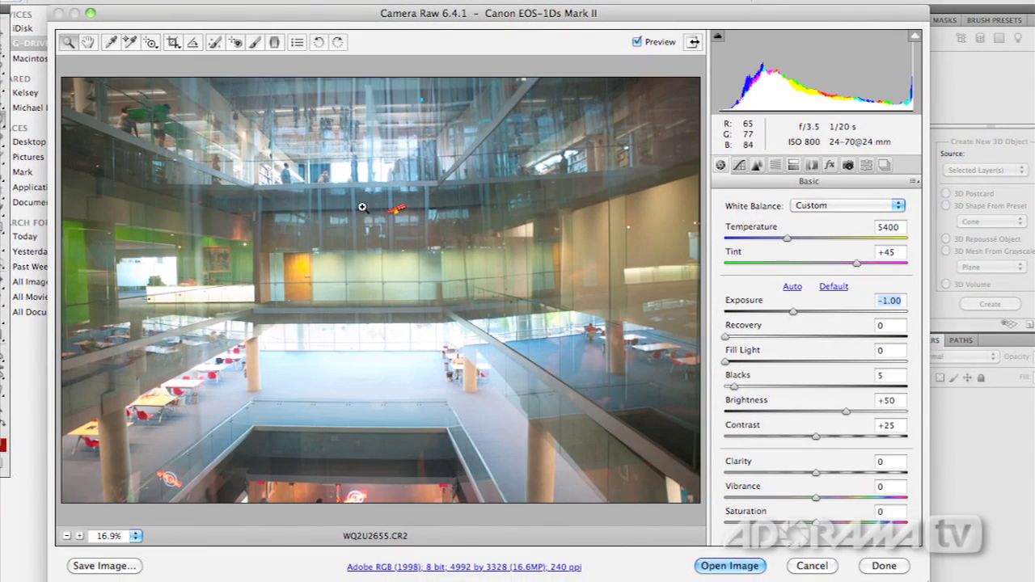
click(720, 565)
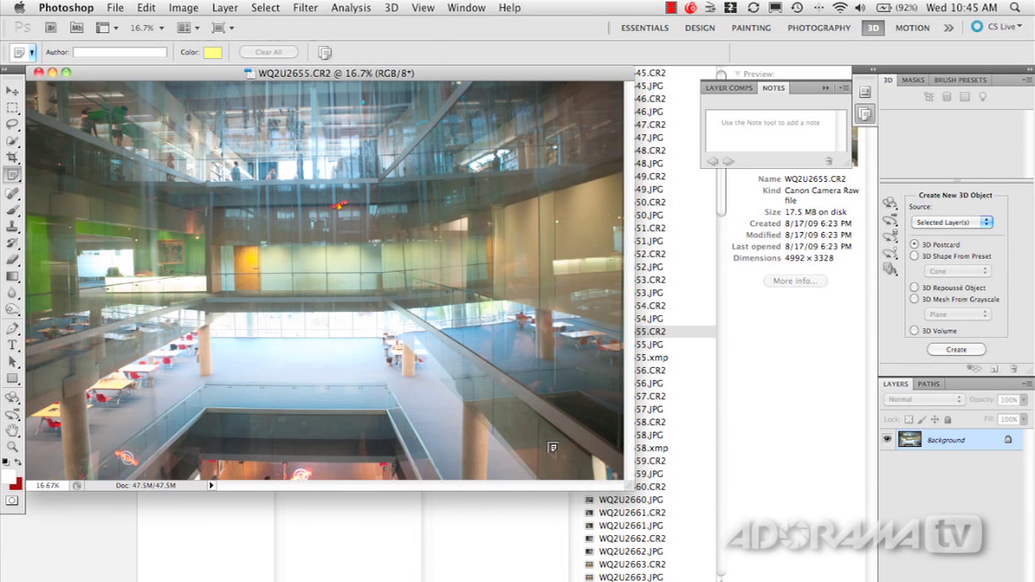
Switch to full-screen mode and save the image as WQ2U2655.psd in Phoenix Library Photos.
key(f)
drag(482, 350, 386, 324)
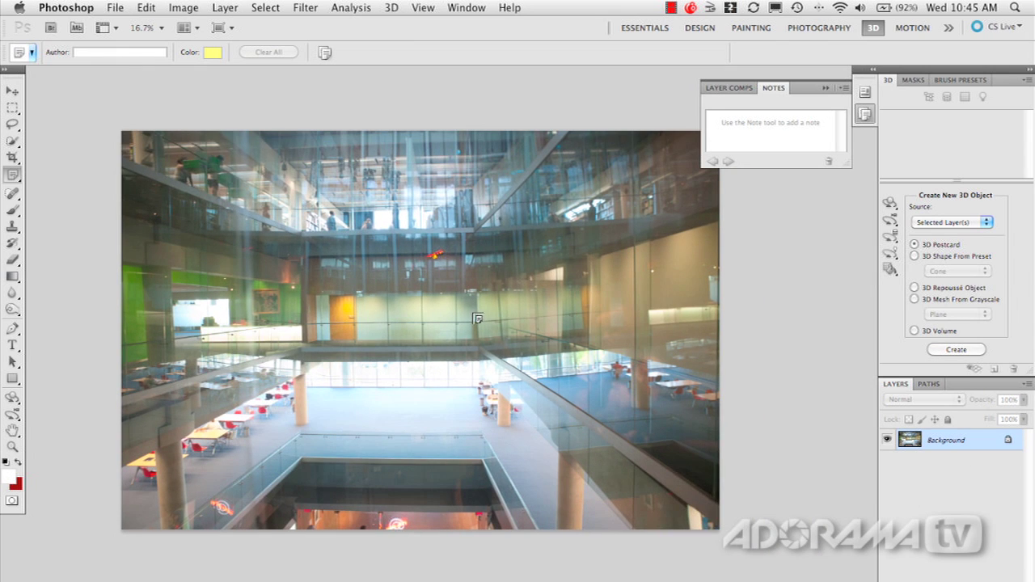
click(114, 8)
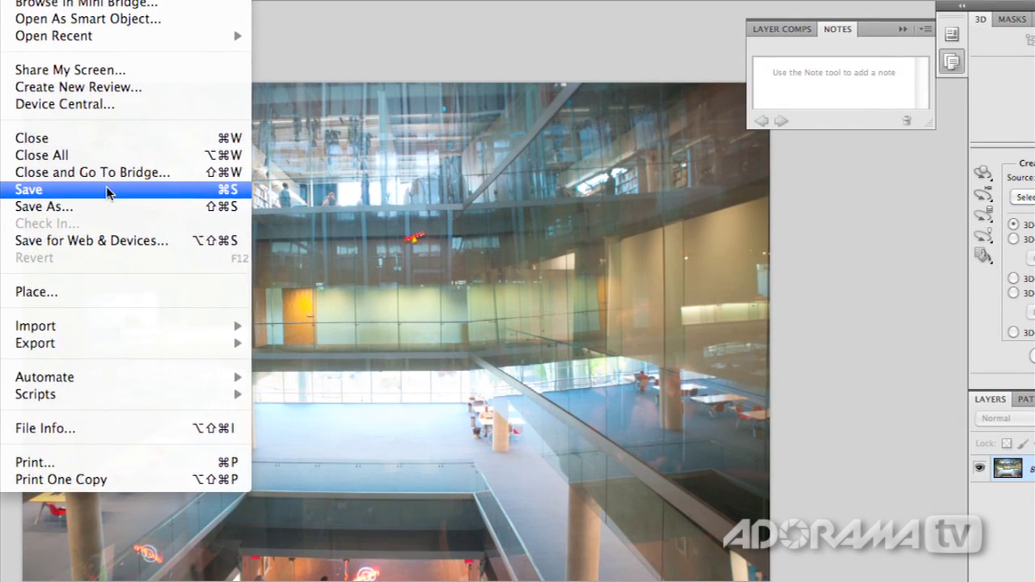
click(165, 216)
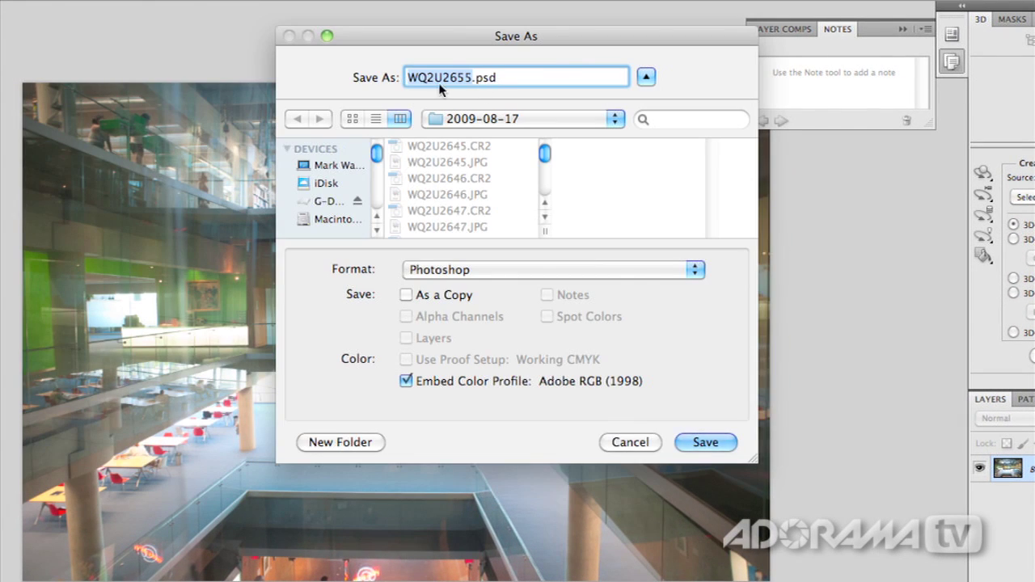
click(616, 122)
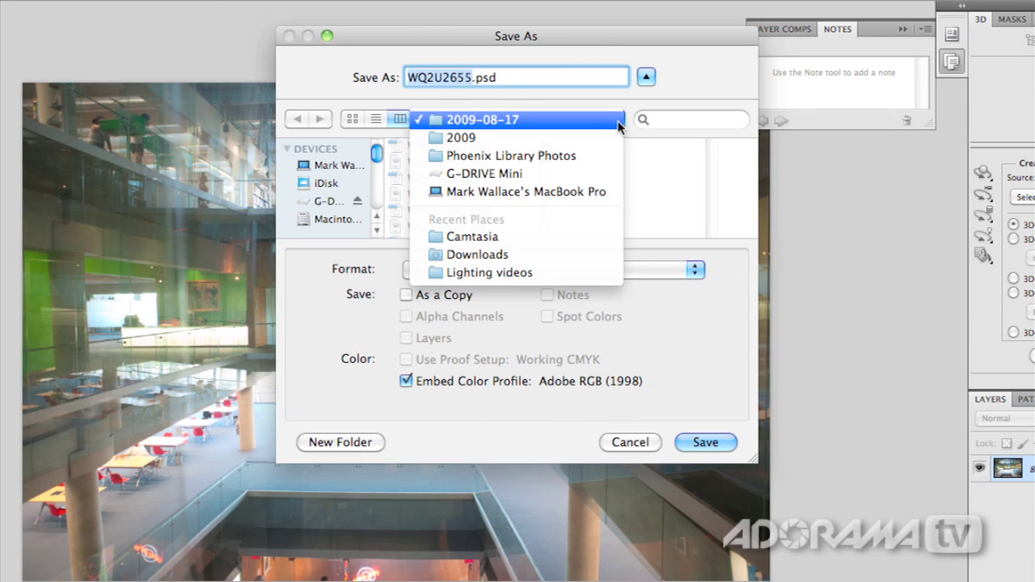
click(587, 156)
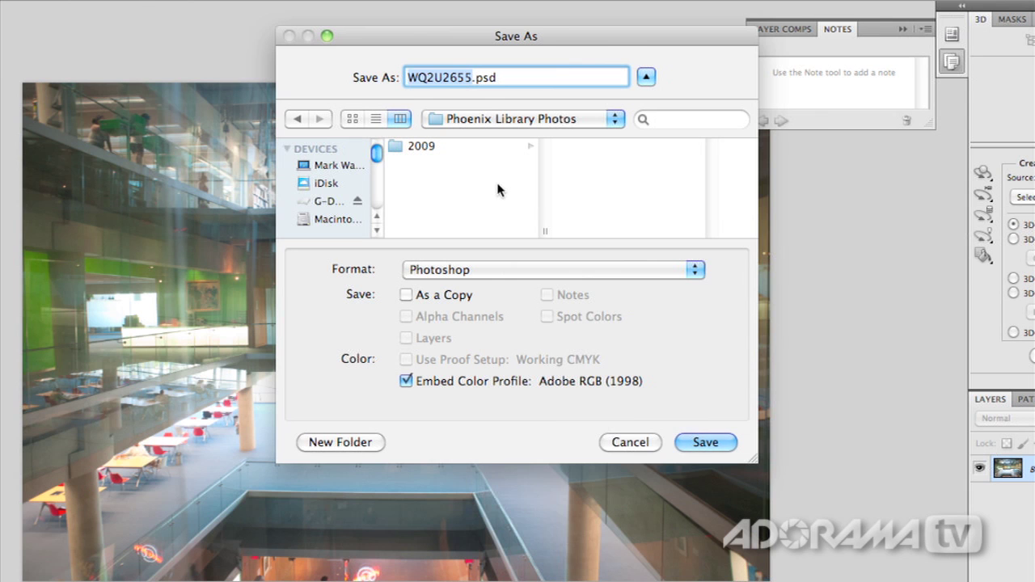
click(707, 442)
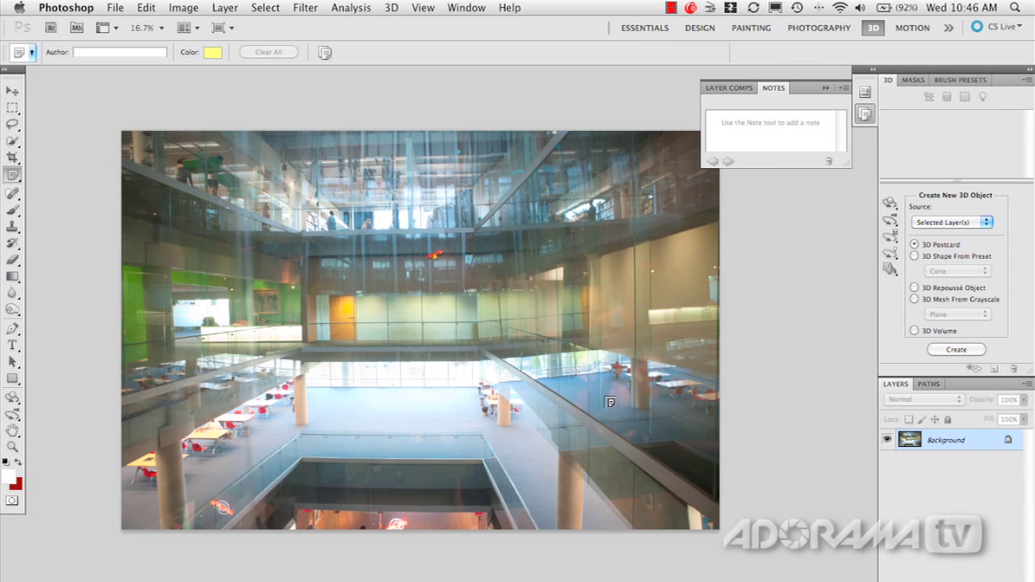
Switch to Finder and select WQ2U2655.psd to see its preview and file details.
key(super+Tab)
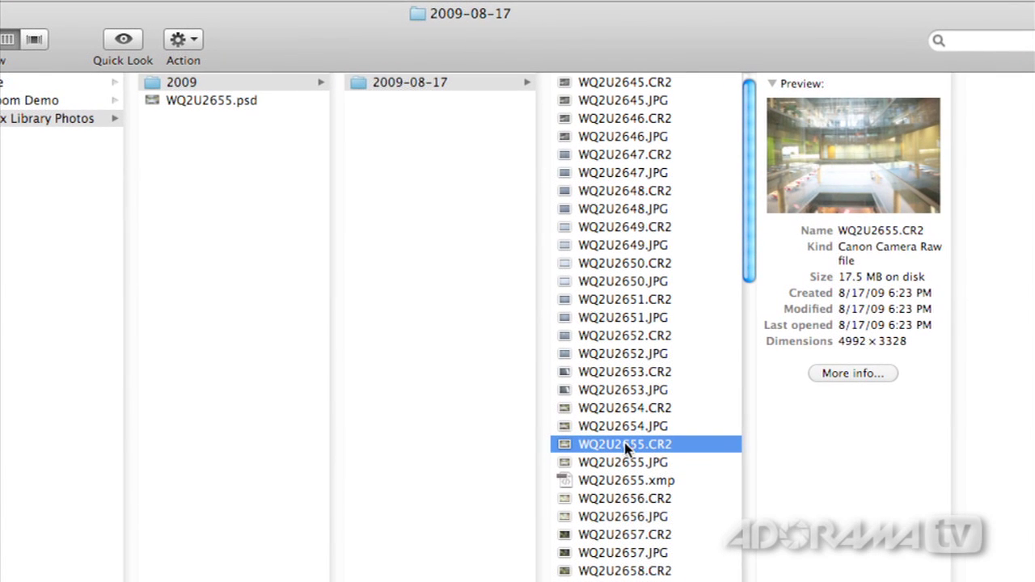
click(238, 102)
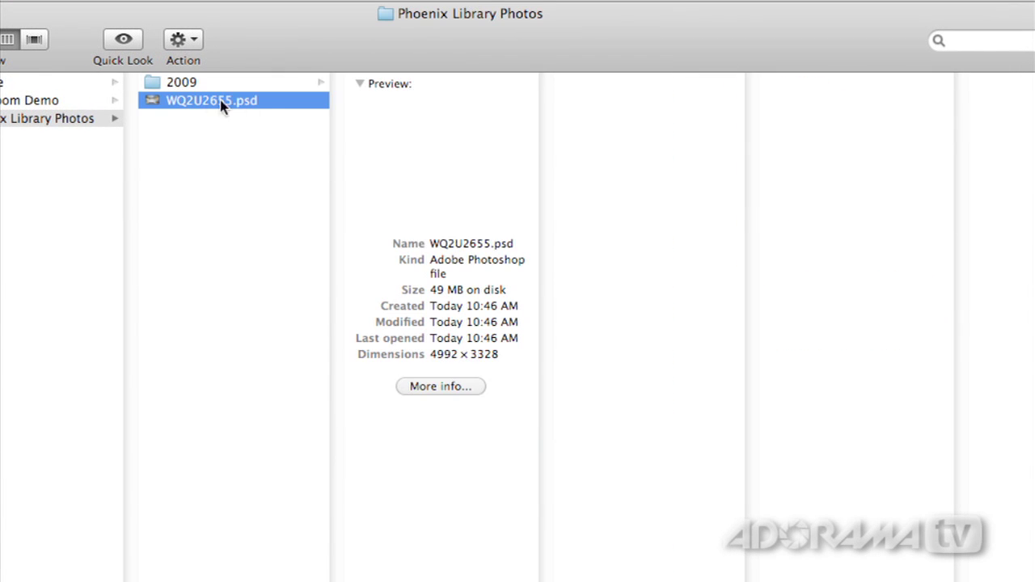